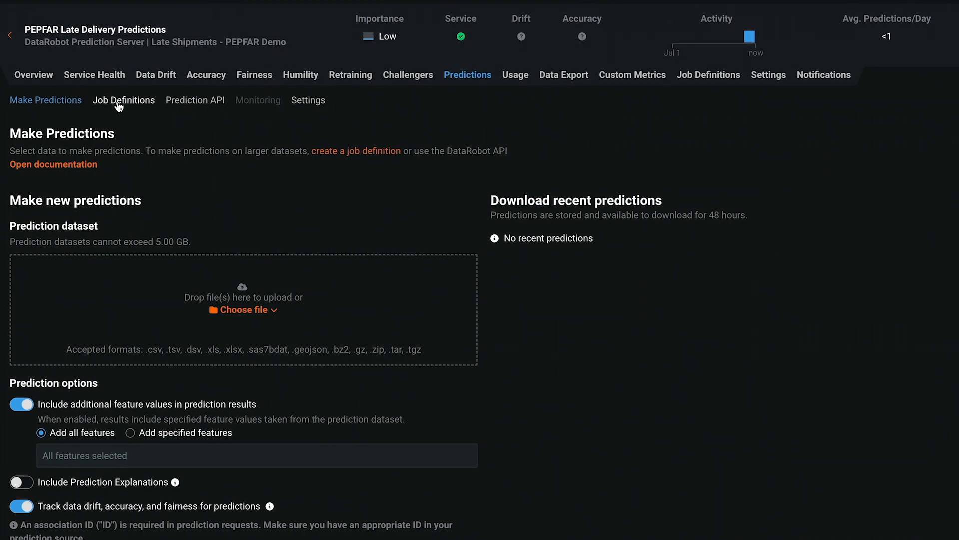
# Step: Display the Prediction API script for real-time predictions in cURL for the PEPFAR Late Delivery Predictions deployment
pyautogui.click(189, 103)
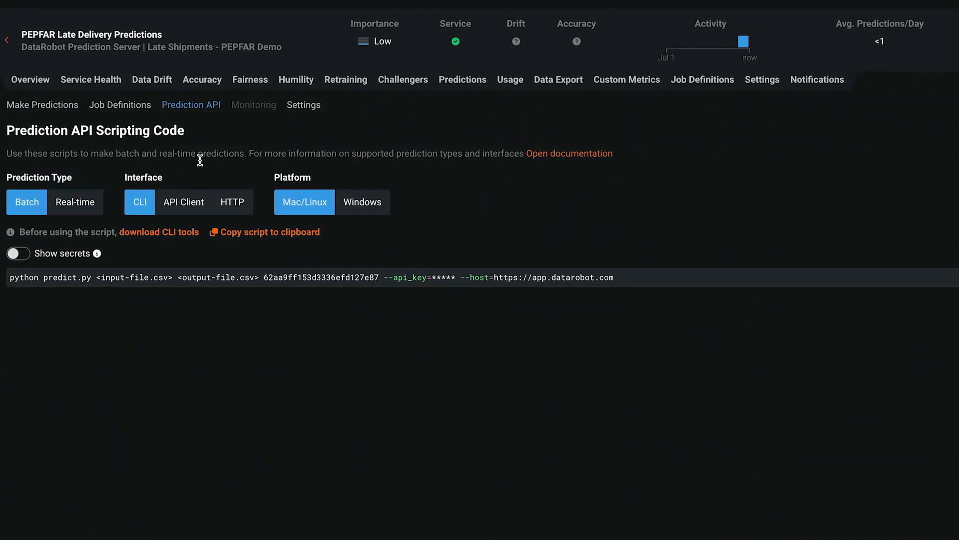
pyautogui.click(89, 209)
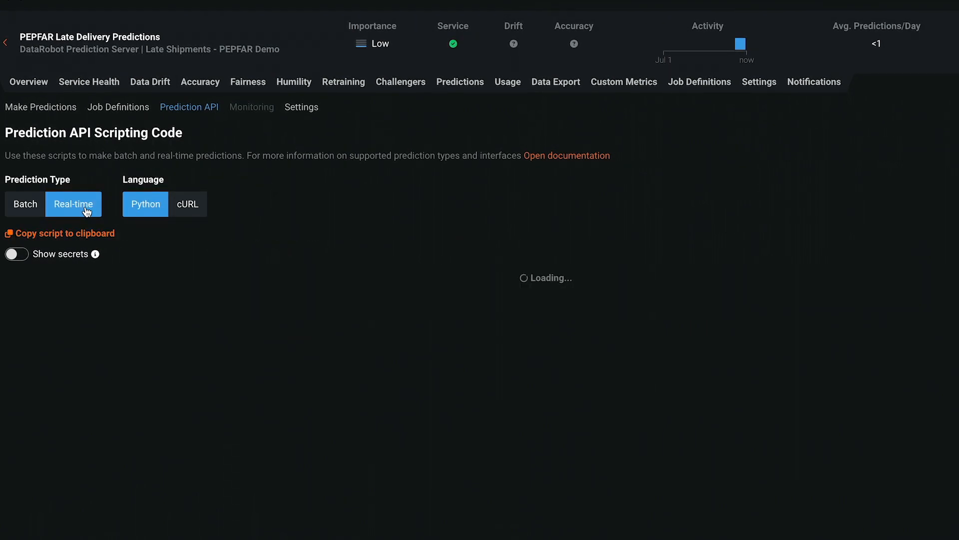
pyautogui.click(196, 213)
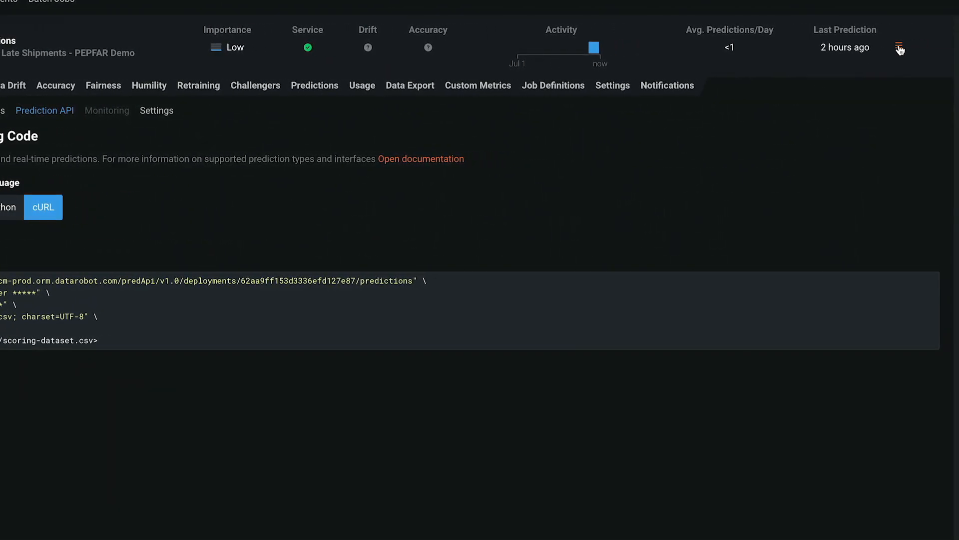
# Step: Request the scoring code for the PEPFAR Late Delivery Predictions deployment
pyautogui.click(899, 48)
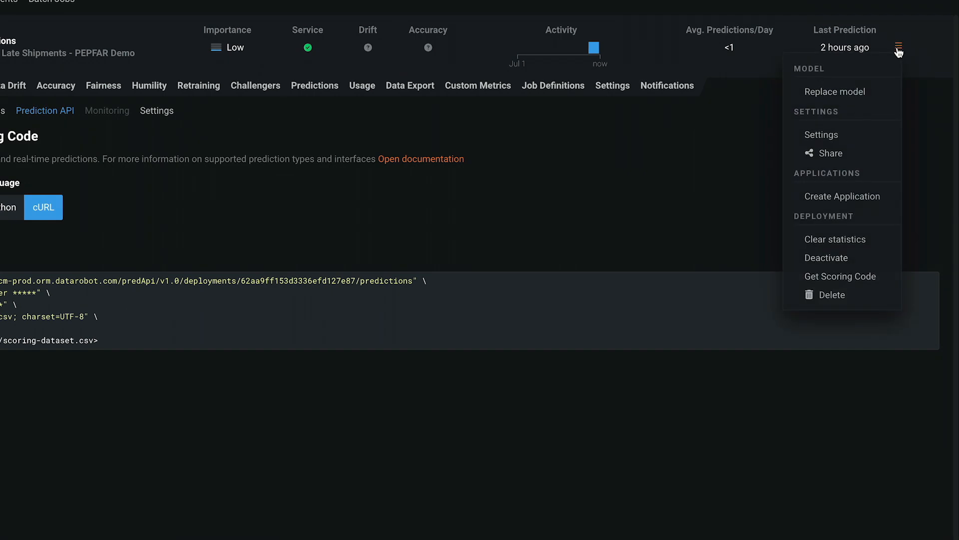
pyautogui.click(860, 283)
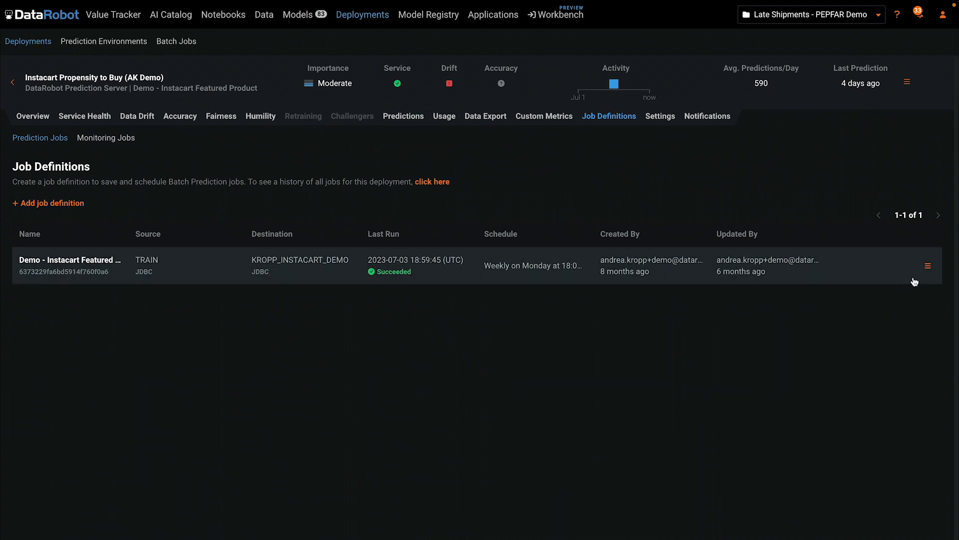
# Step: View the job history of the existing Instacart prediction job definition
pyautogui.click(929, 269)
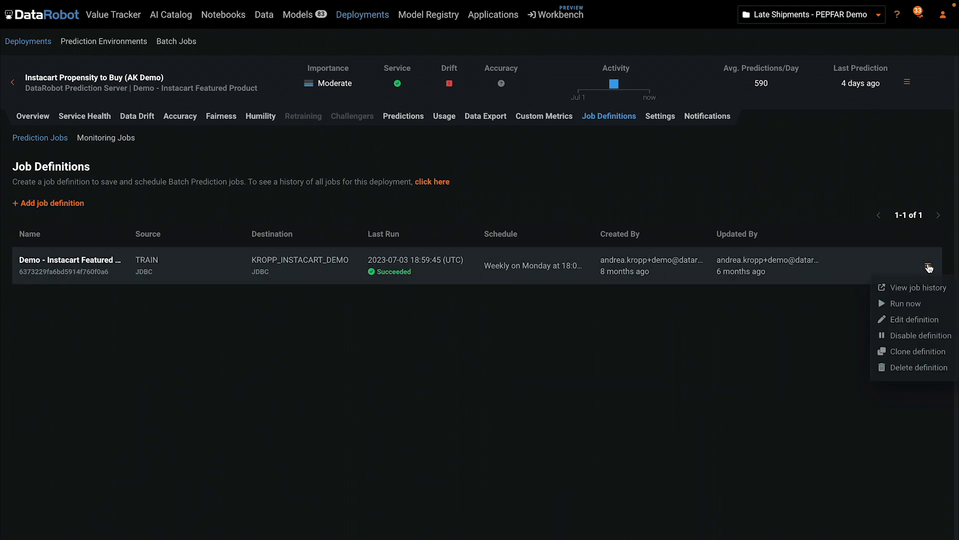
pyautogui.click(910, 288)
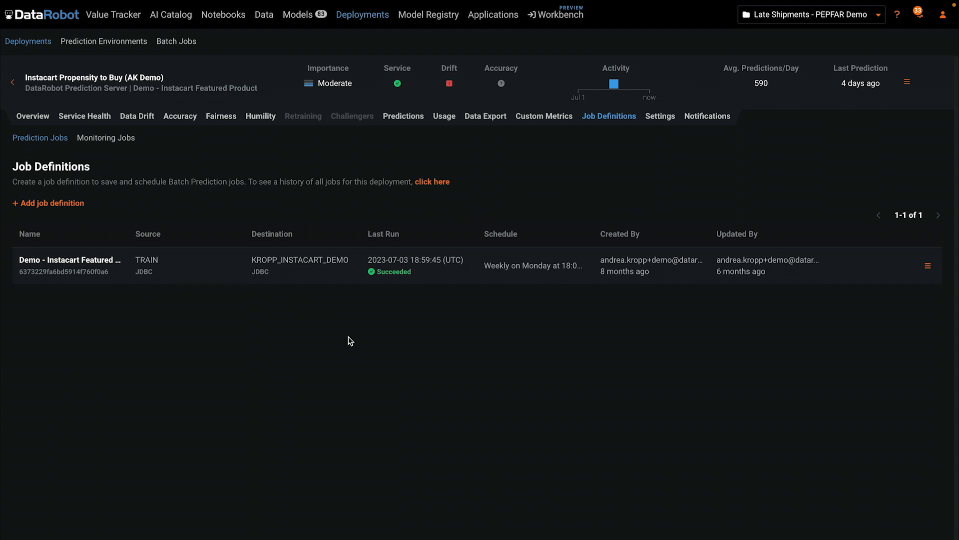
# Step: Start a new prediction job definition for the Instacart deployment and examine the available source and destination types
pyautogui.click(65, 208)
pyautogui.scroll(-2, 706, 343)
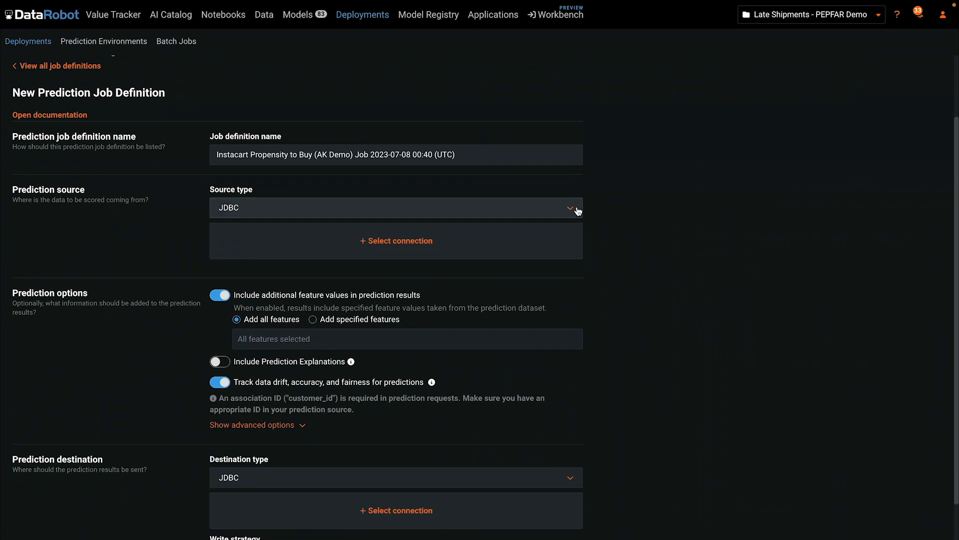
pyautogui.click(575, 212)
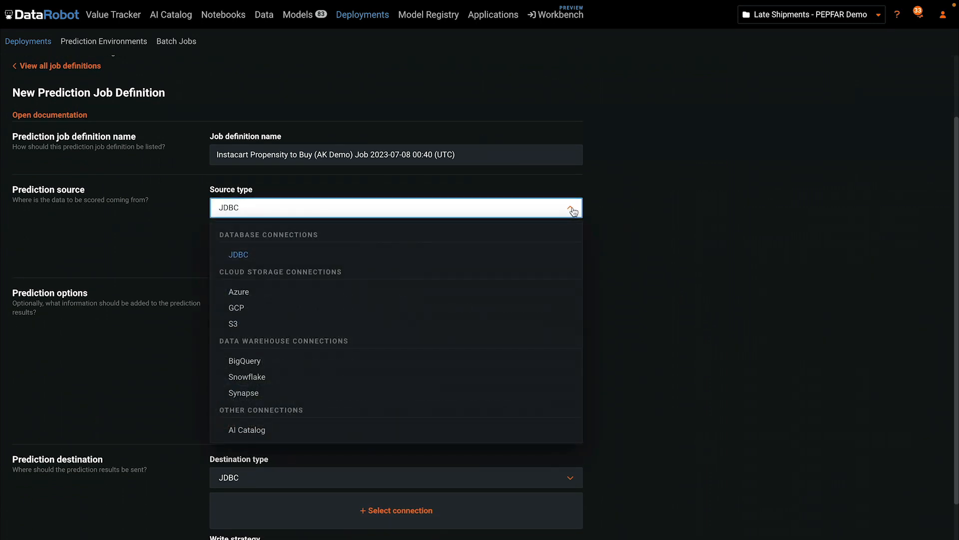
pyautogui.click(695, 306)
pyautogui.click(572, 483)
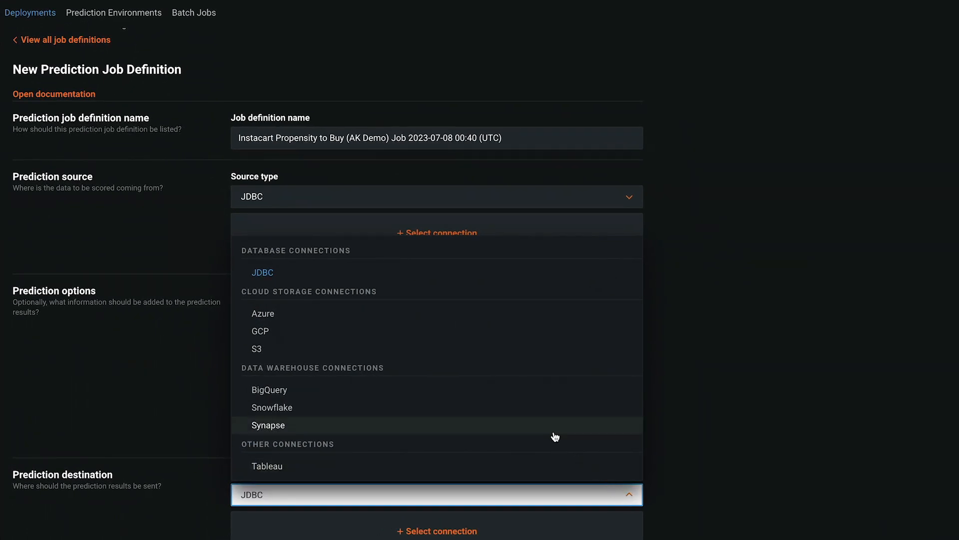
pyautogui.click(706, 431)
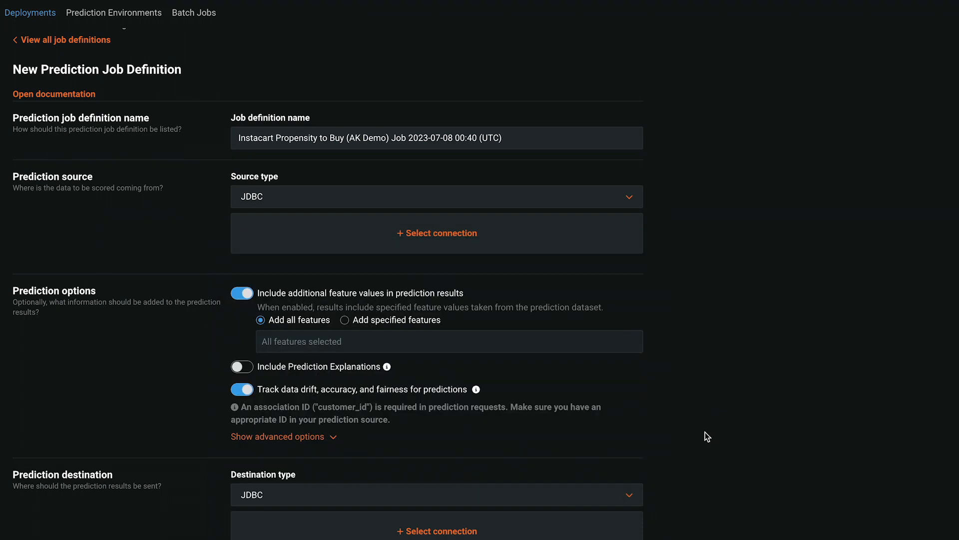
# Step: Set the JDBC destination to the Insert write strategy with table creation if missing, and enable running the job automatically on a schedule
pyautogui.scroll(-5, 706, 347)
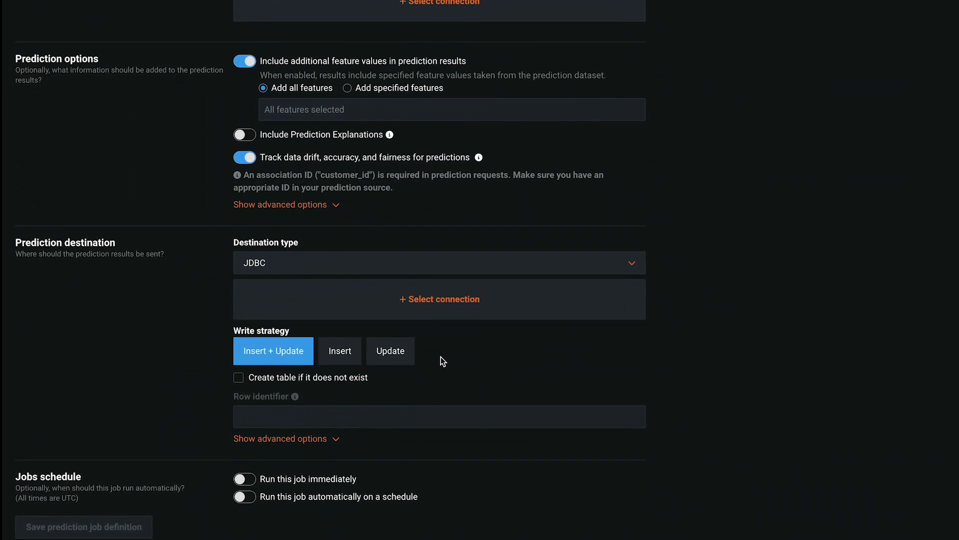
pyautogui.click(362, 360)
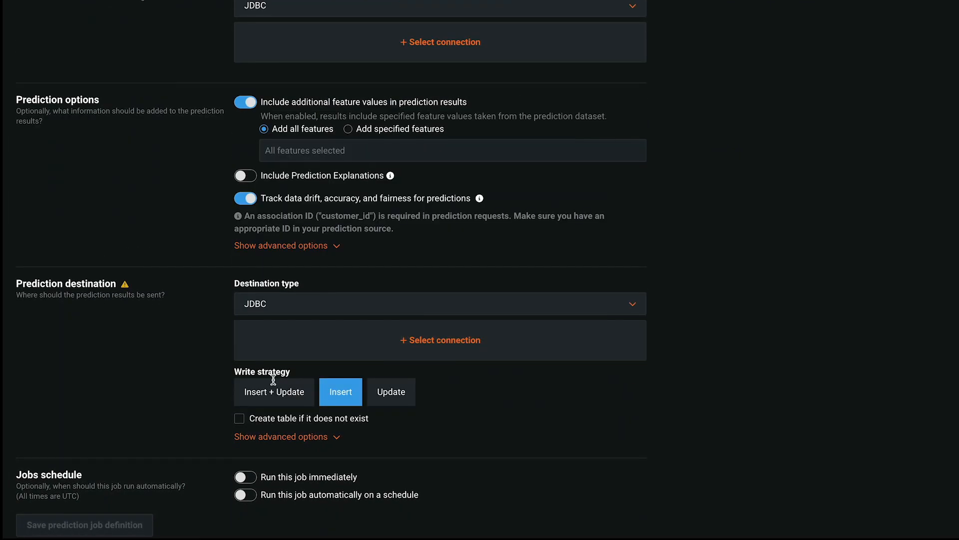
pyautogui.click(239, 418)
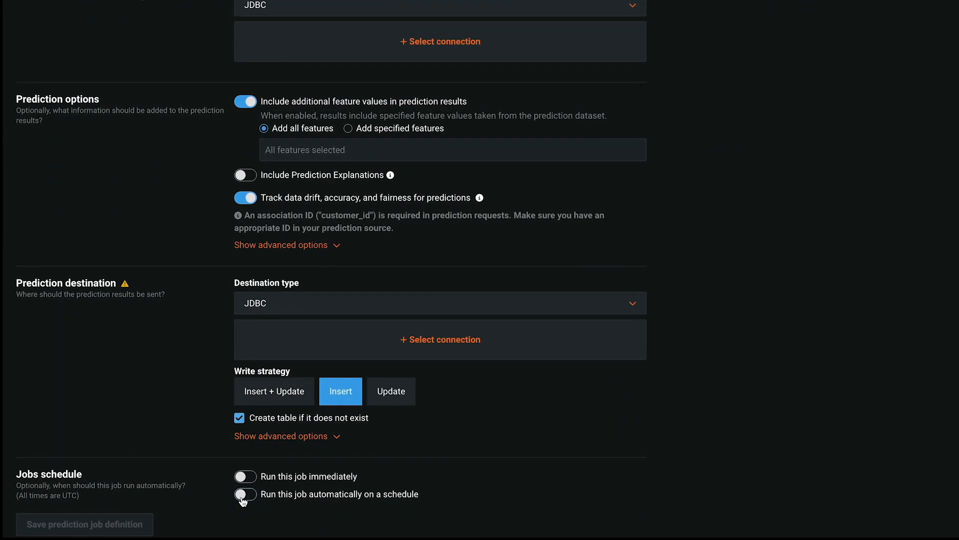
pyautogui.click(240, 494)
pyautogui.scroll(-2, 502, 468)
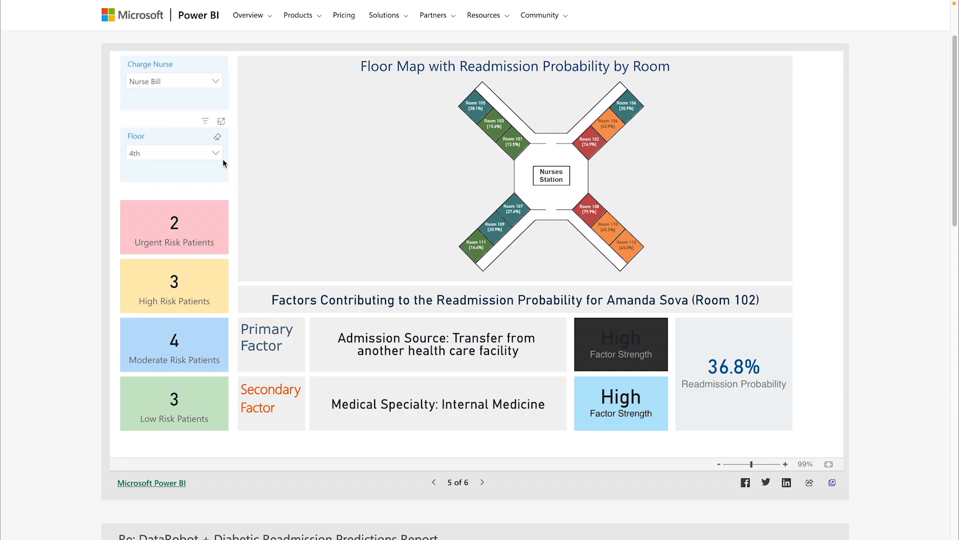
# Step: Switch to the Power BI readmission report and choose the 3rd floor in the Floor filter
pyautogui.click(216, 154)
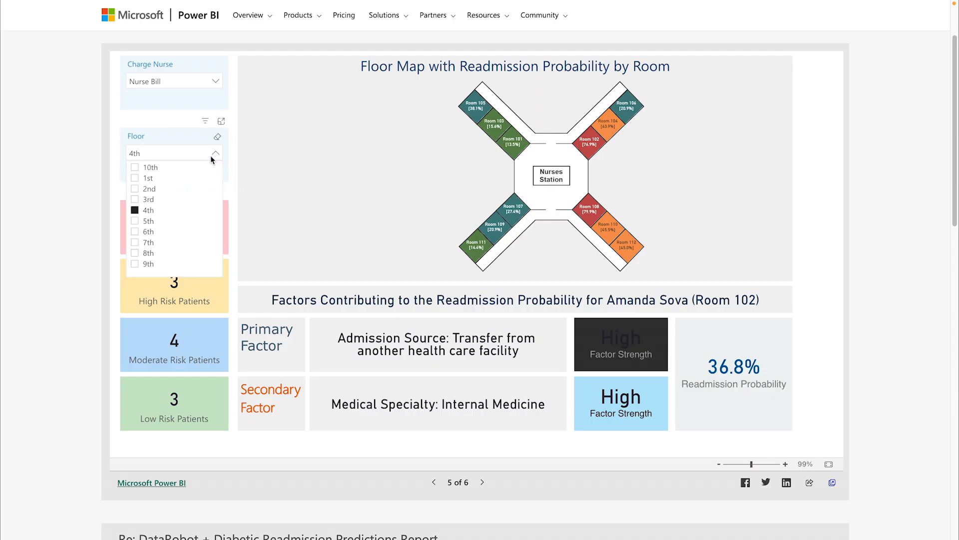
pyautogui.click(136, 200)
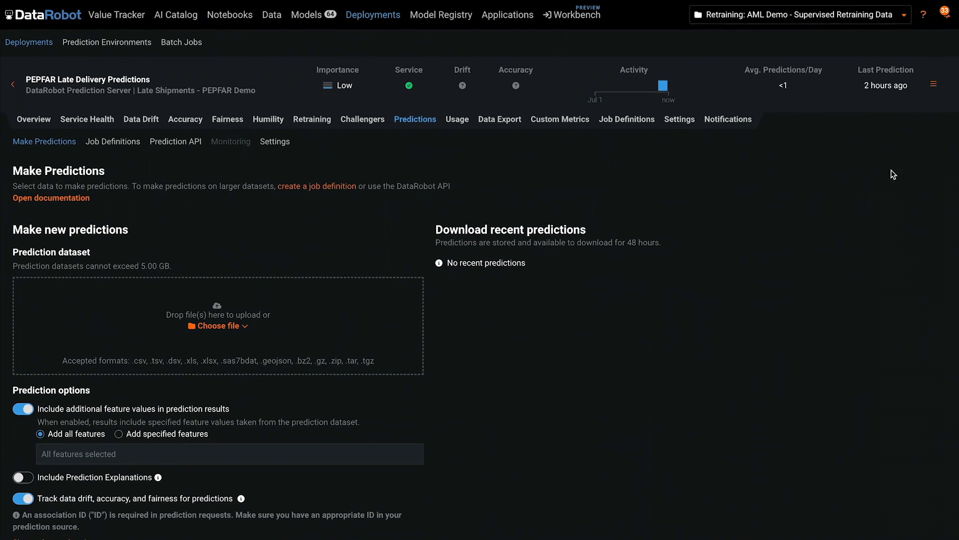
# Step: Switch to DataRobot and create an application from the PEPFAR Late Delivery Predictions deployment
pyautogui.click(908, 84)
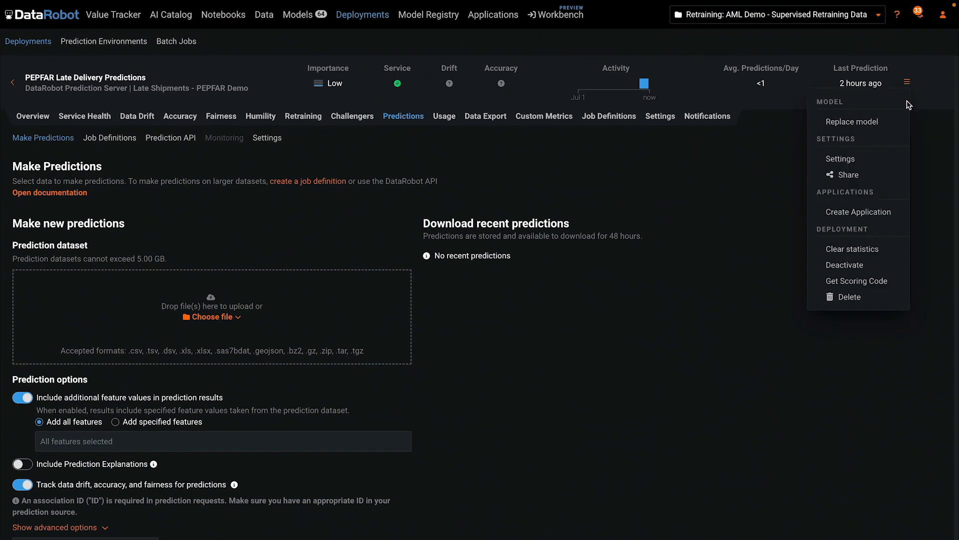
pyautogui.click(878, 212)
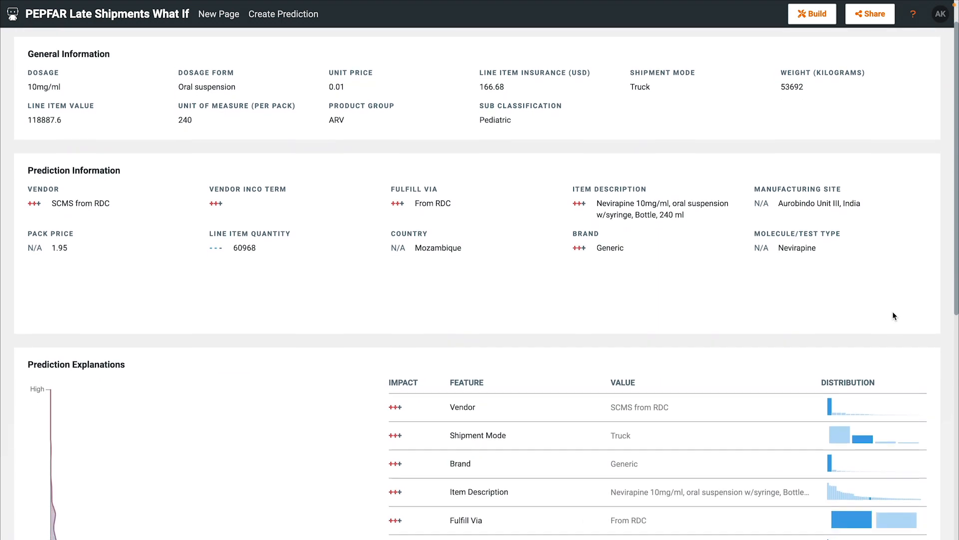
# Step: Add a what-if scenario in the PEPFAR Late Shipments What If application with the shipment mode set to Air
pyautogui.scroll(-5, 893, 315)
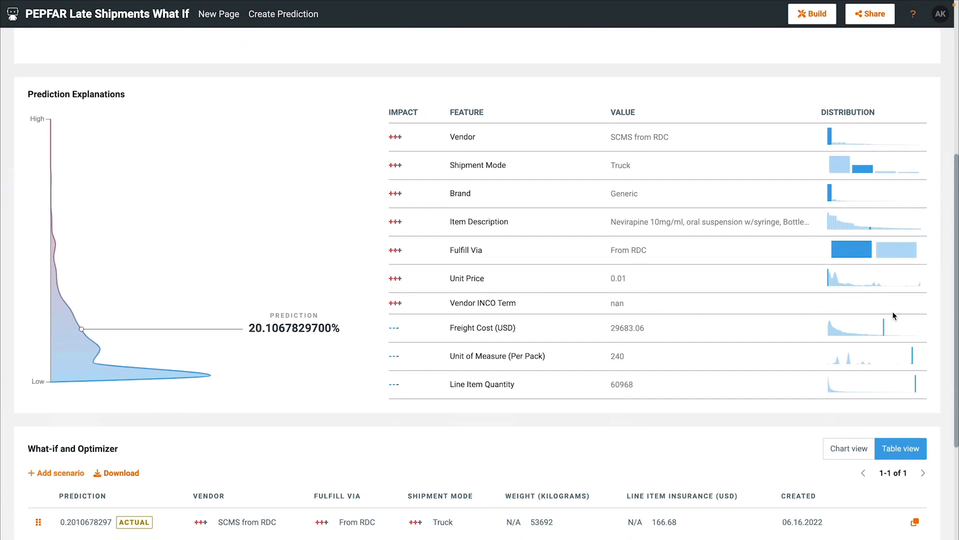
pyautogui.scroll(-5, 893, 315)
pyautogui.scroll(-1, 894, 318)
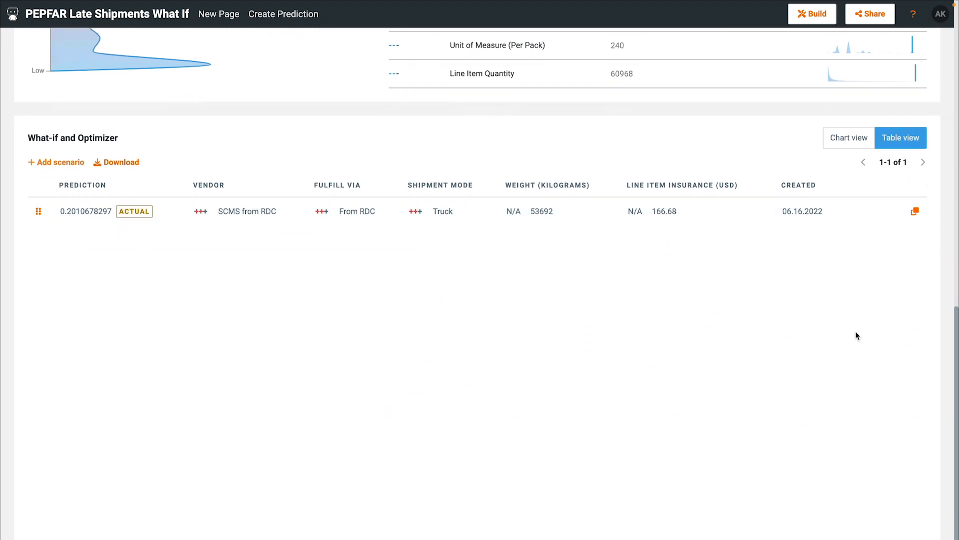
pyautogui.click(64, 163)
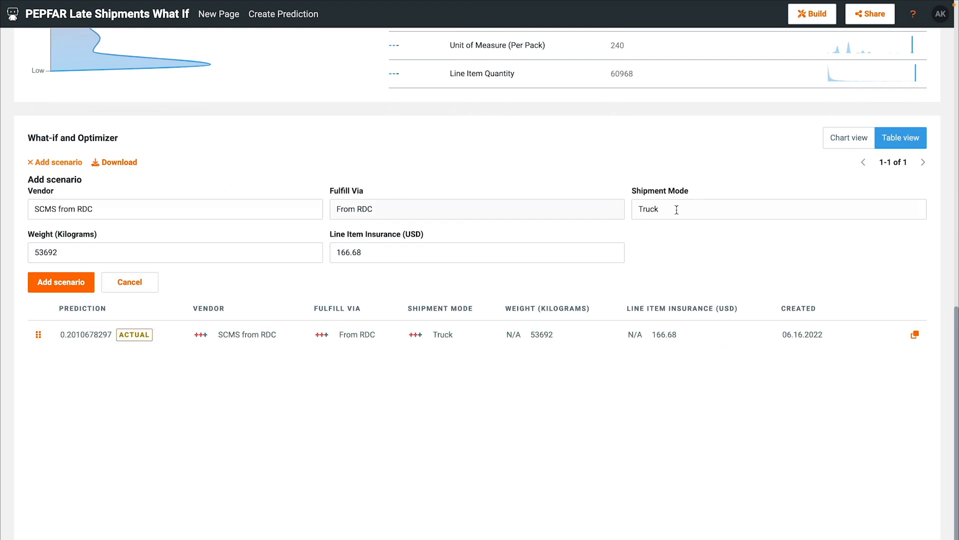
pyautogui.click(717, 209)
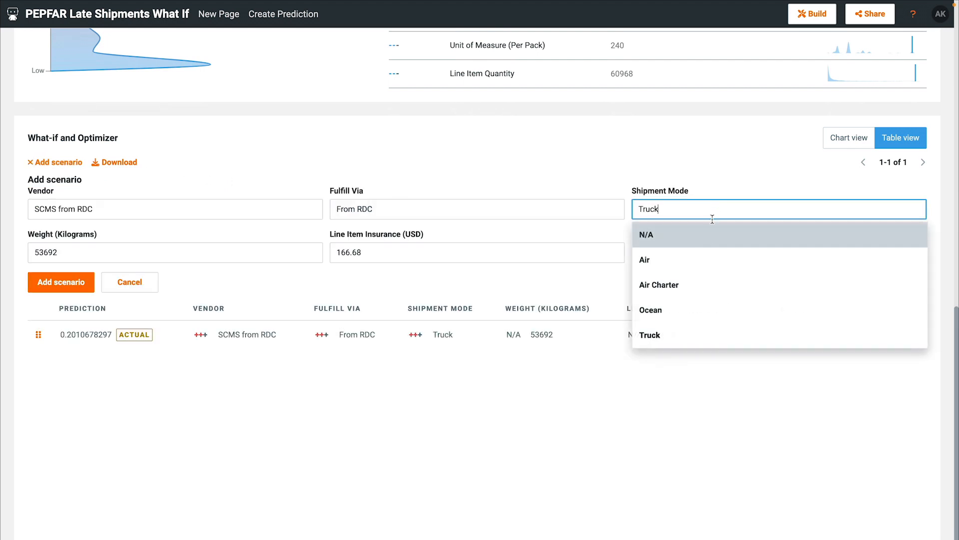
pyautogui.click(700, 265)
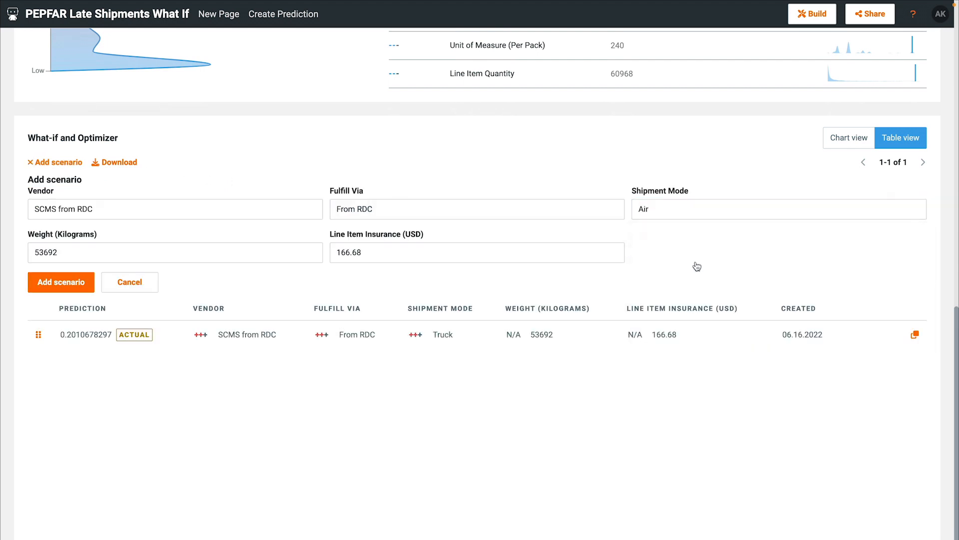
pyautogui.click(63, 282)
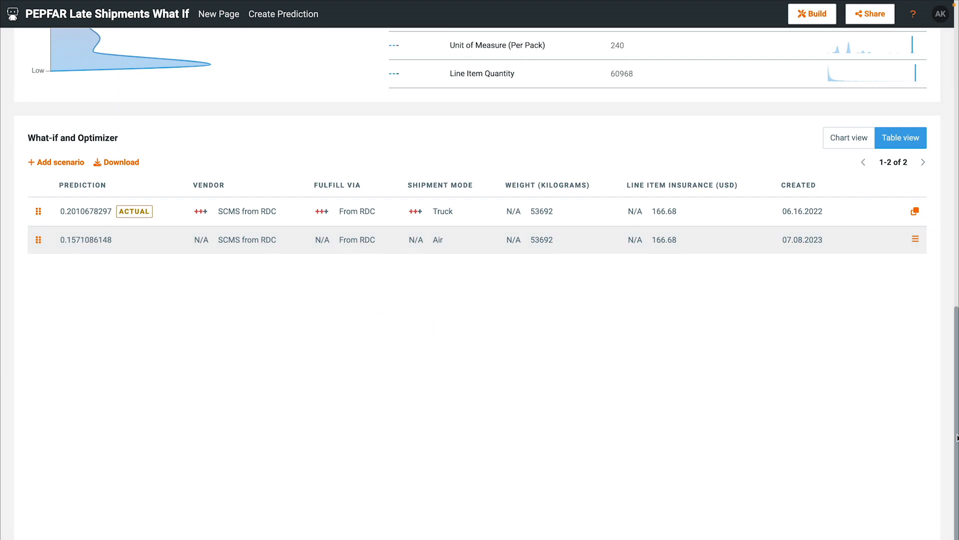
# Step: Browse forward through the next prediction rows from the current shipment record
pyautogui.scroll(10, 443, 251)
pyautogui.scroll(2, 477, 283)
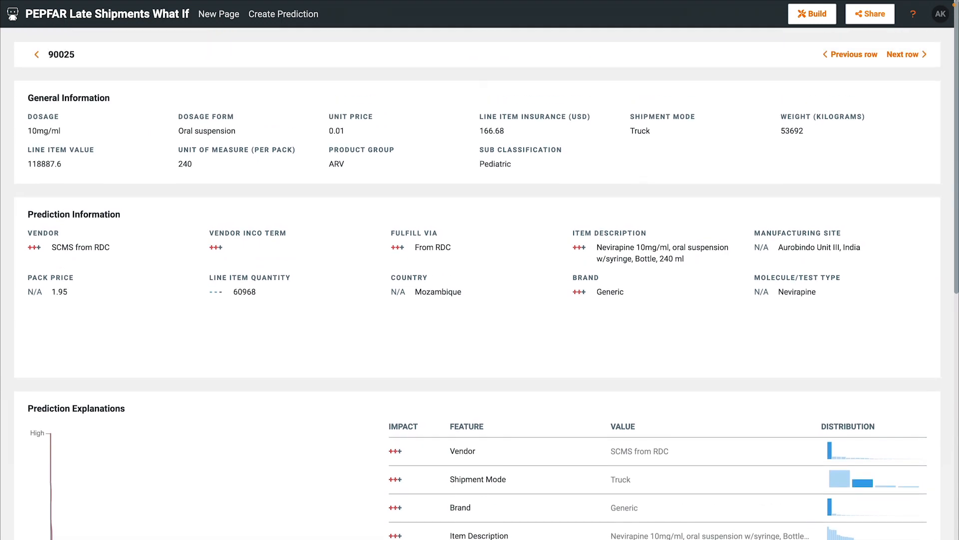
pyautogui.click(906, 55)
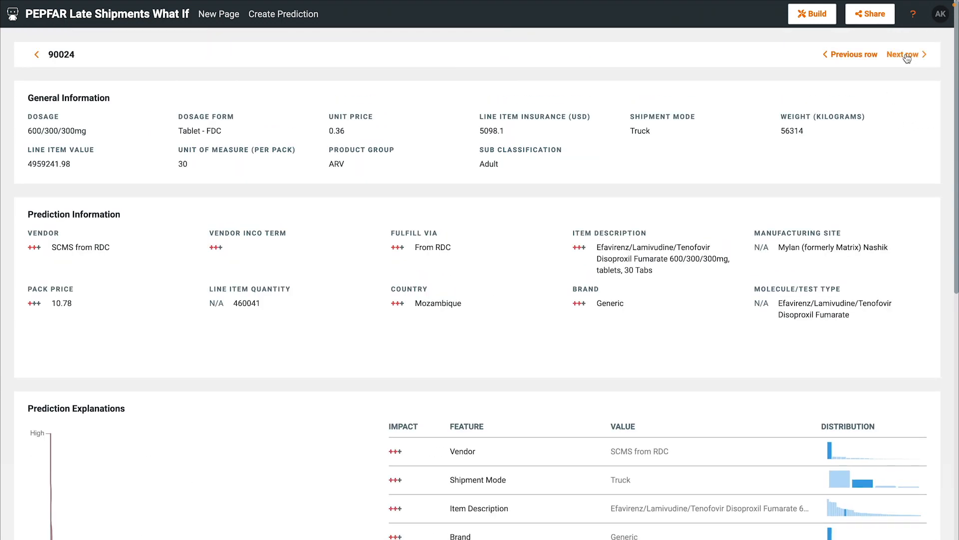
pyautogui.click(906, 56)
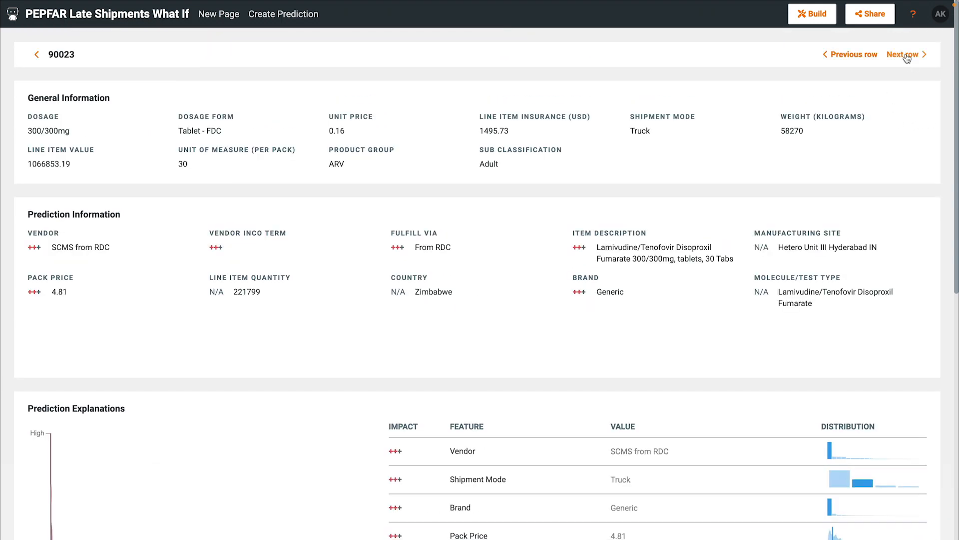
pyautogui.click(907, 56)
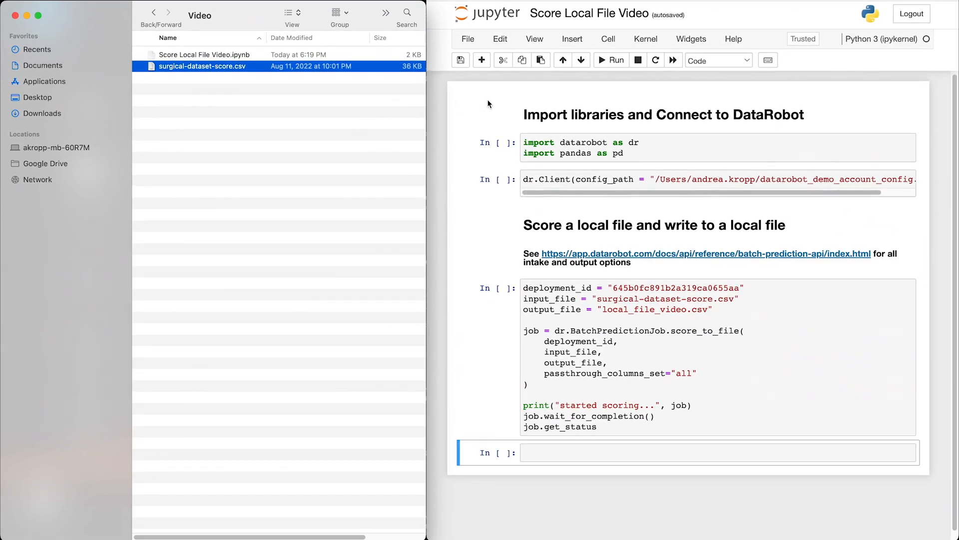
# Step: Switch to the Jupyter notebook Score Local File Video, run all its cells, and open the output file local_file_video.csv
pyautogui.click(608, 40)
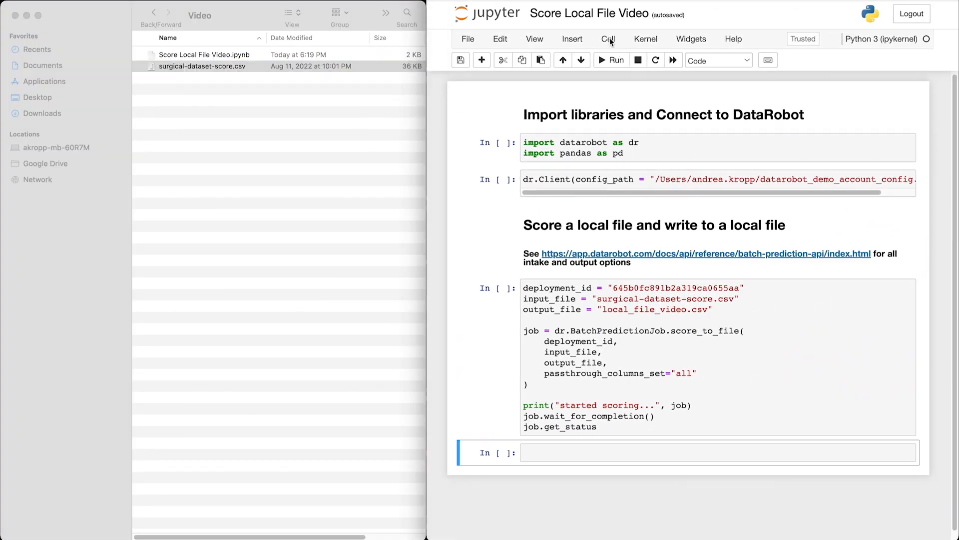
pyautogui.click(608, 40)
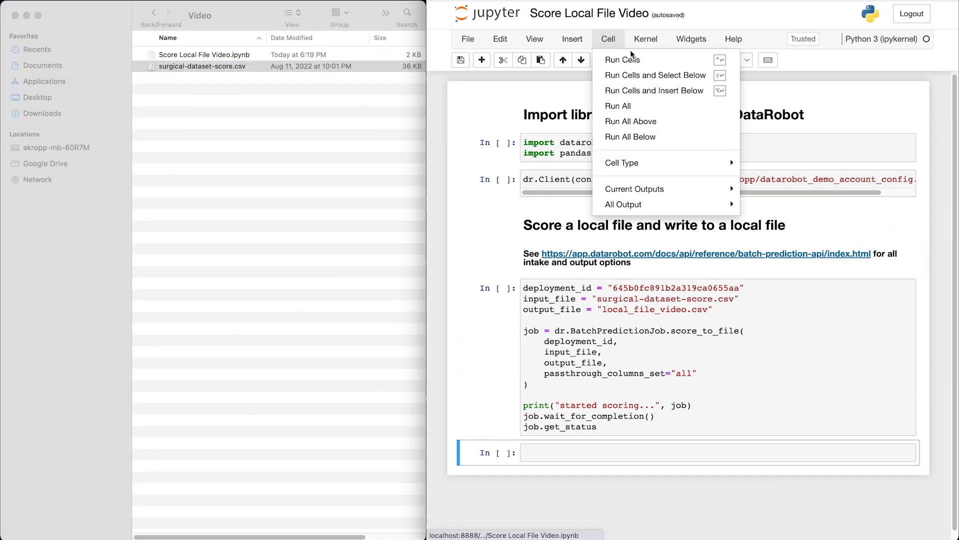
pyautogui.click(619, 105)
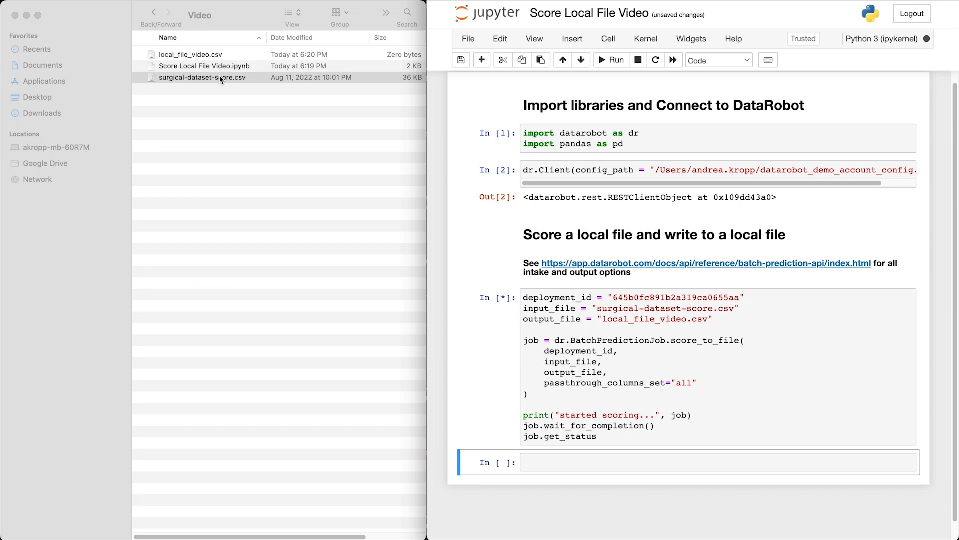
pyautogui.click(233, 53)
pyautogui.click(232, 54)
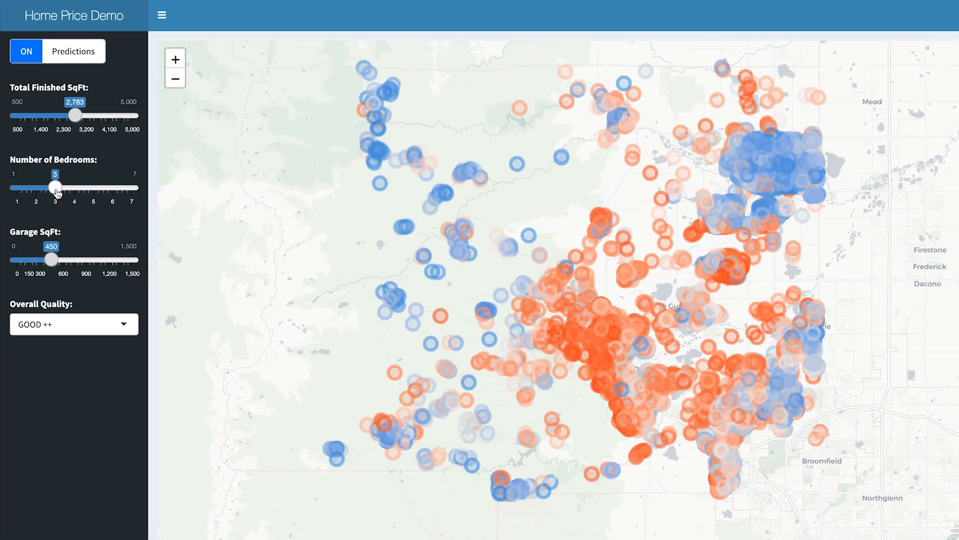
# Step: In the Home Price Demo Shiny app, set the number of bedrooms to 5 and the overall quality to EXCELLENT
pyautogui.moveTo(58, 188); pyautogui.dragTo(76, 168)
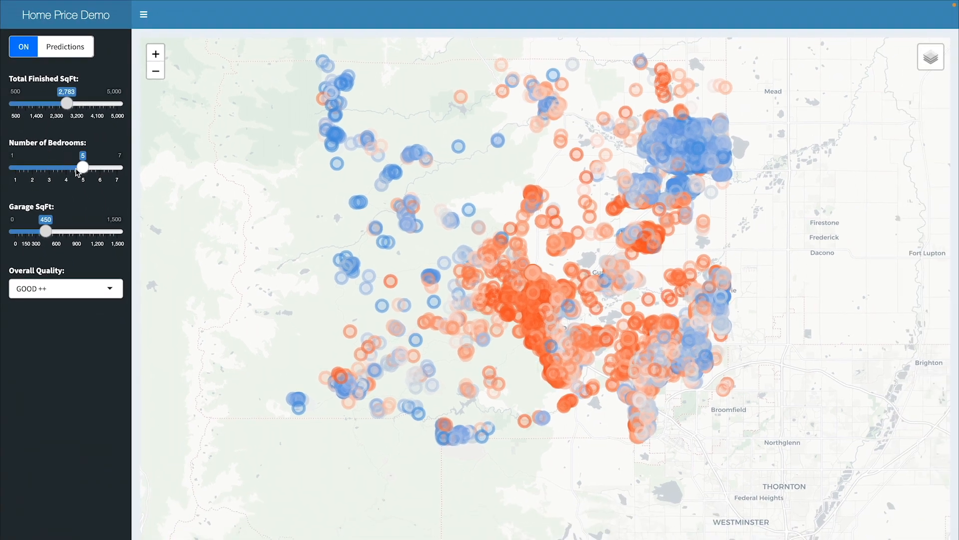
pyautogui.click(112, 288)
pyautogui.click(83, 319)
pyautogui.moveTo(465, 266)
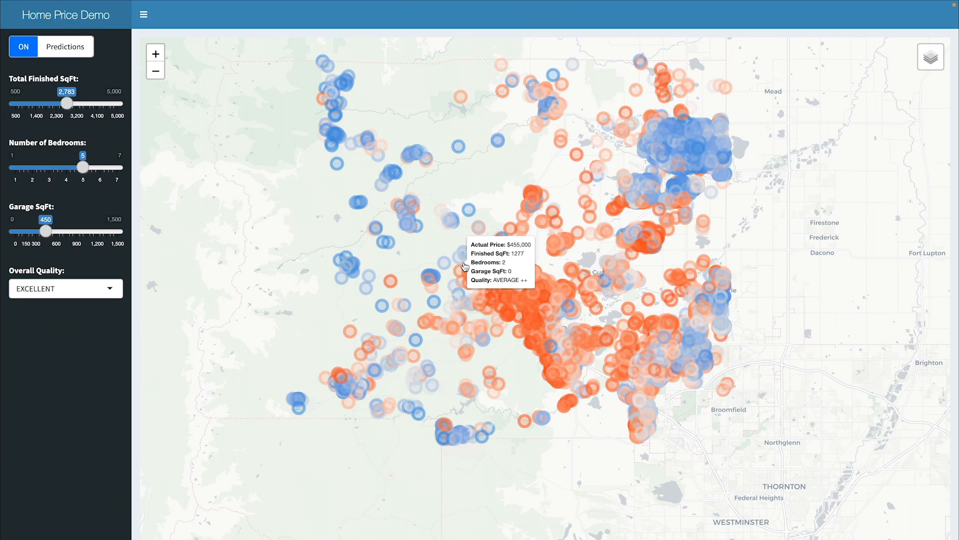